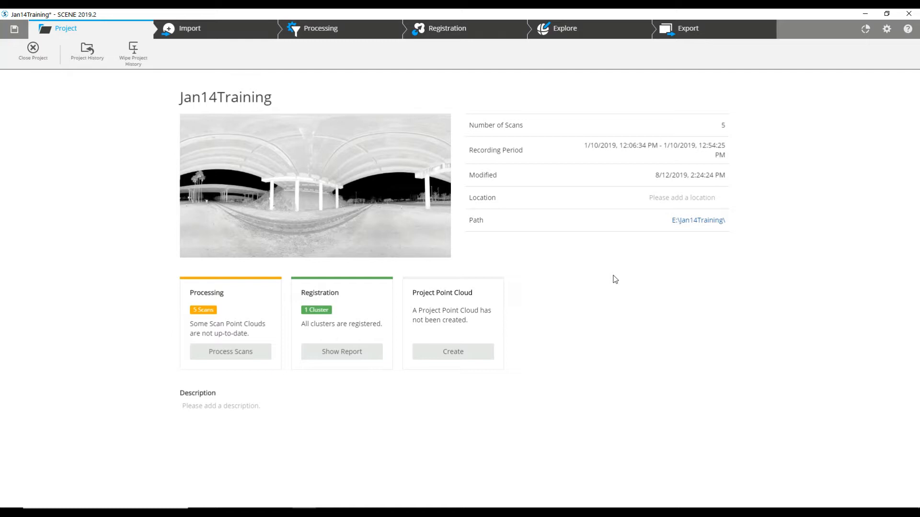
Step: Switch to the Explore stage and close the initializing 3D view
mouse_move(370, 200)
left_click(568, 33)
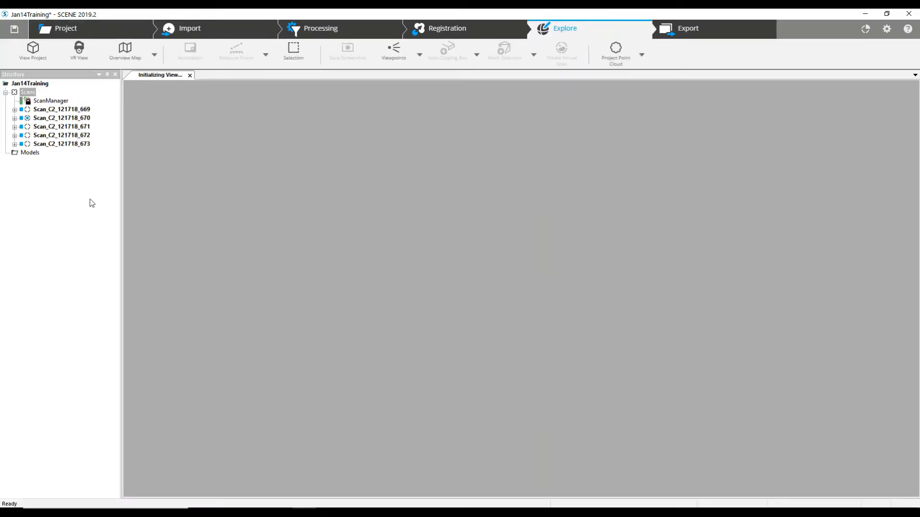
left_click(190, 75)
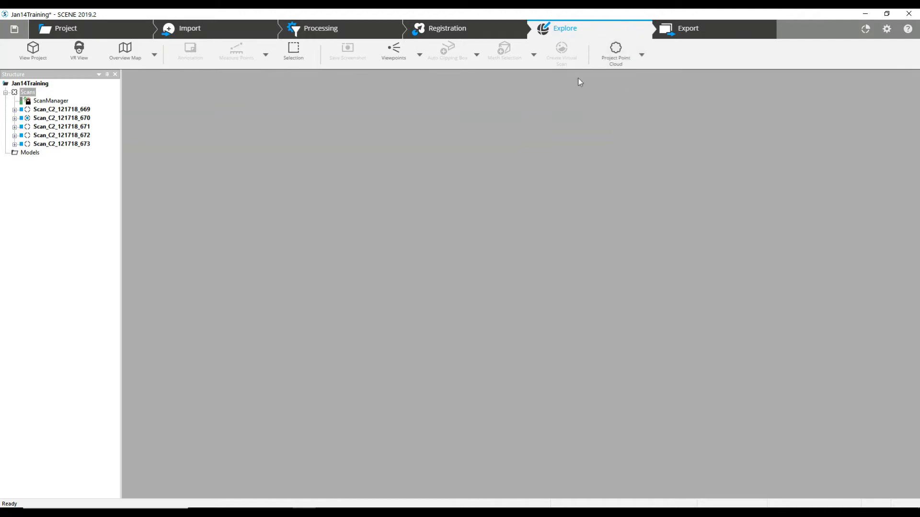
Step: Create the project point cloud, saving pending changes first and keeping duplicate-point elimination and color balancing as the filter settings
left_click(642, 56)
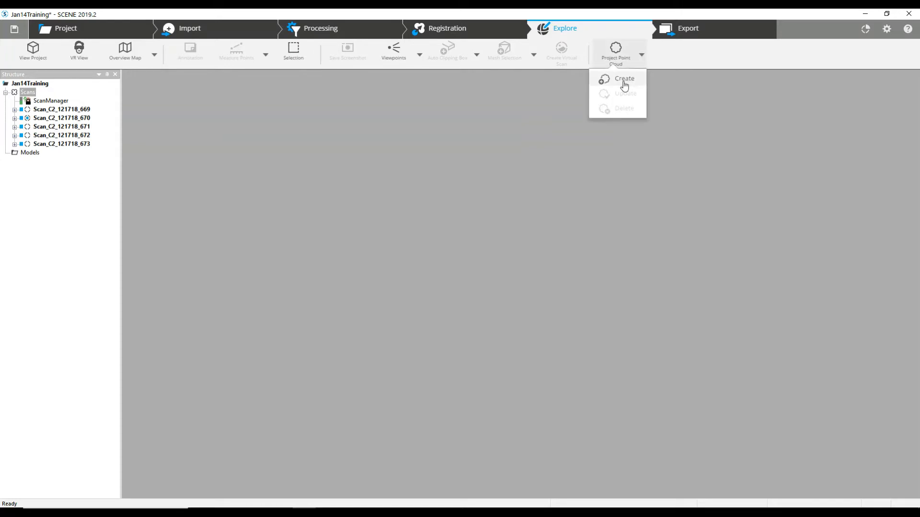
left_click(624, 79)
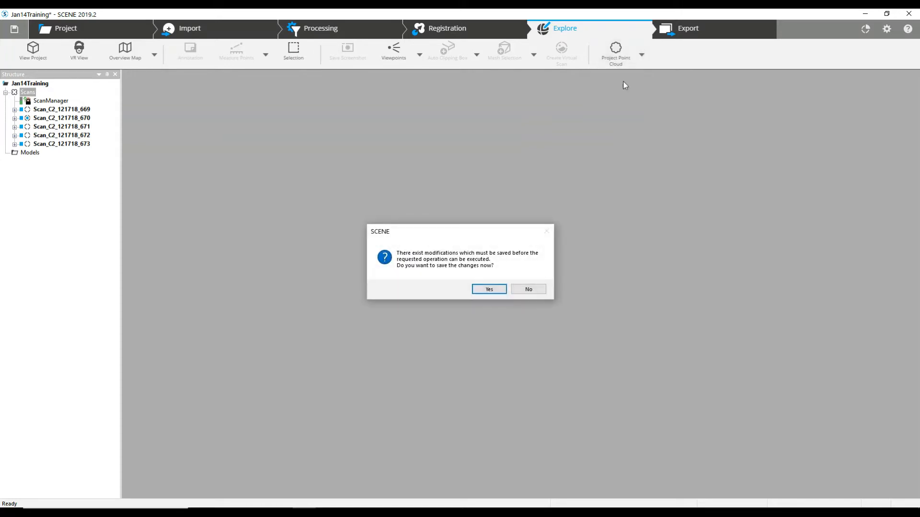
left_click(479, 290)
left_click(429, 302)
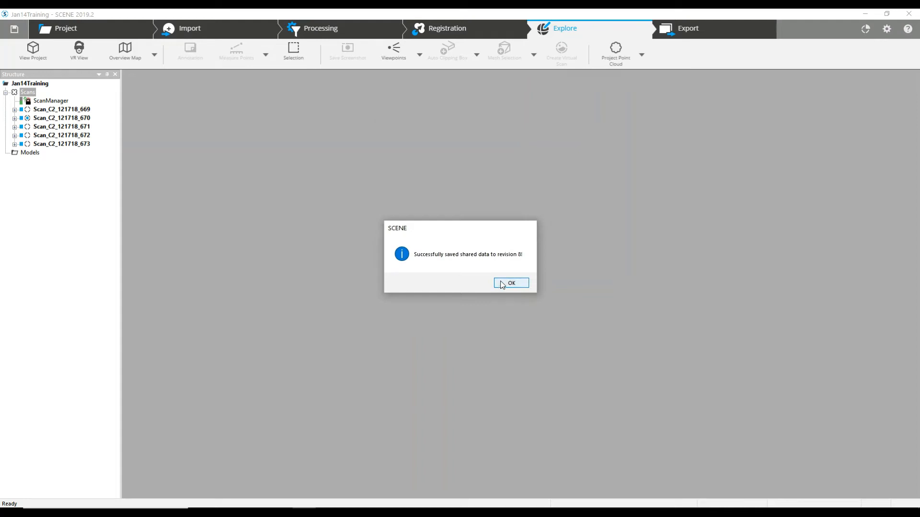
left_click(502, 283)
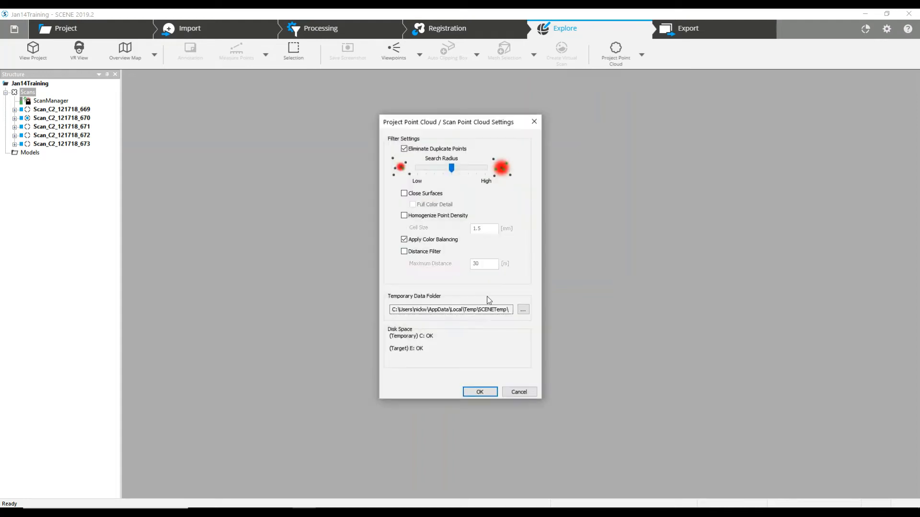
left_click(479, 391)
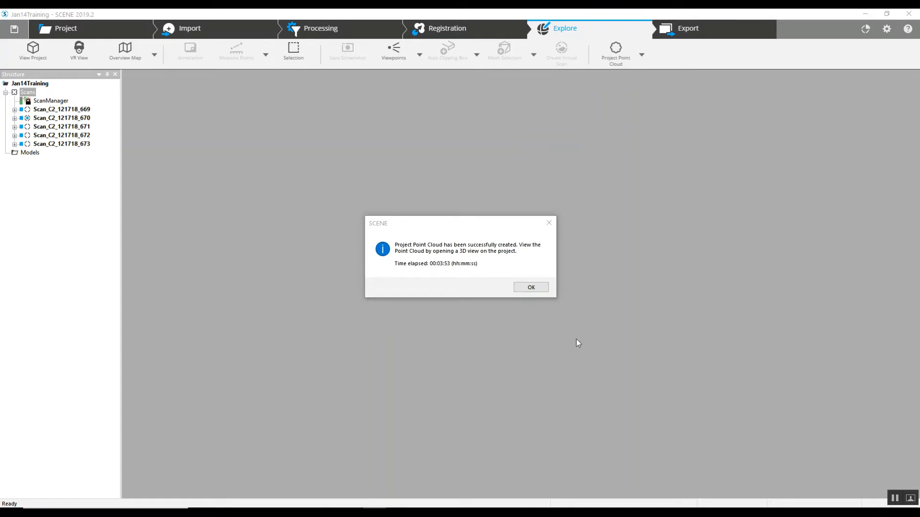
left_click(523, 290)
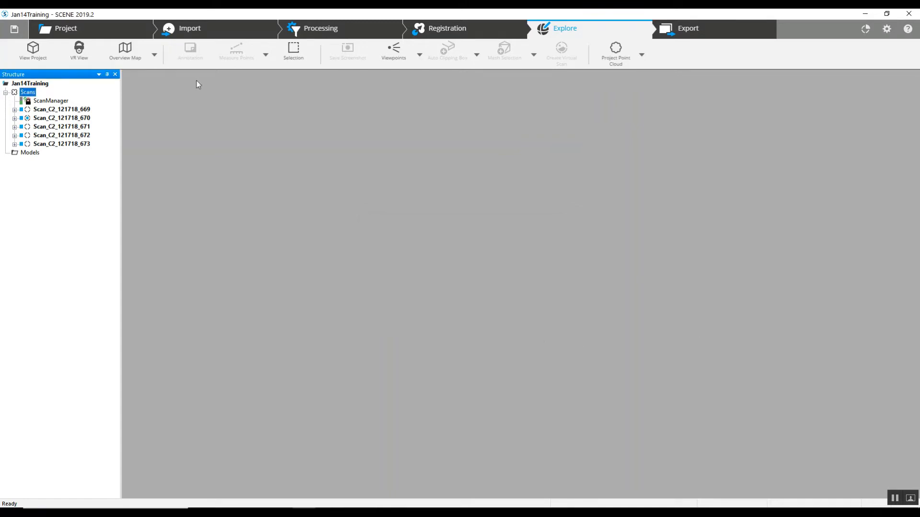
Step: Unload all scans and pictures, and open the project point cloud in the Explore 3D view
right_click(29, 93)
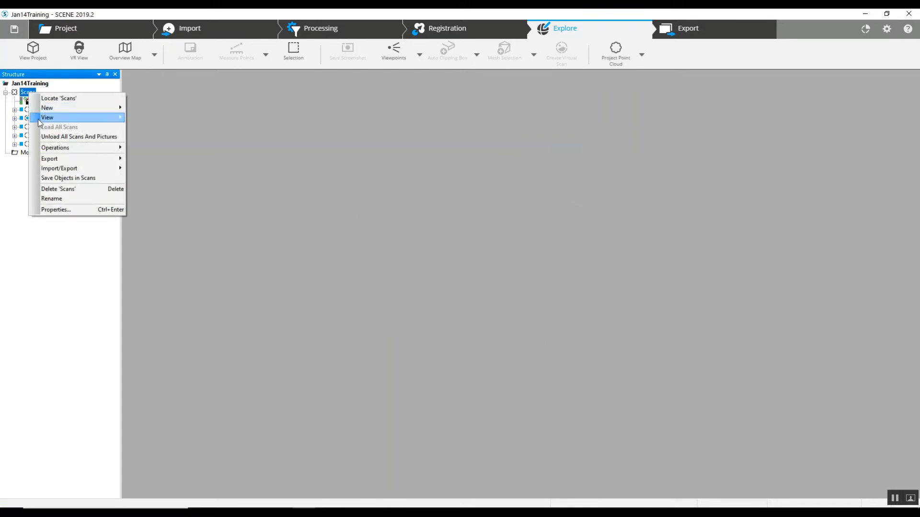
left_click(44, 129)
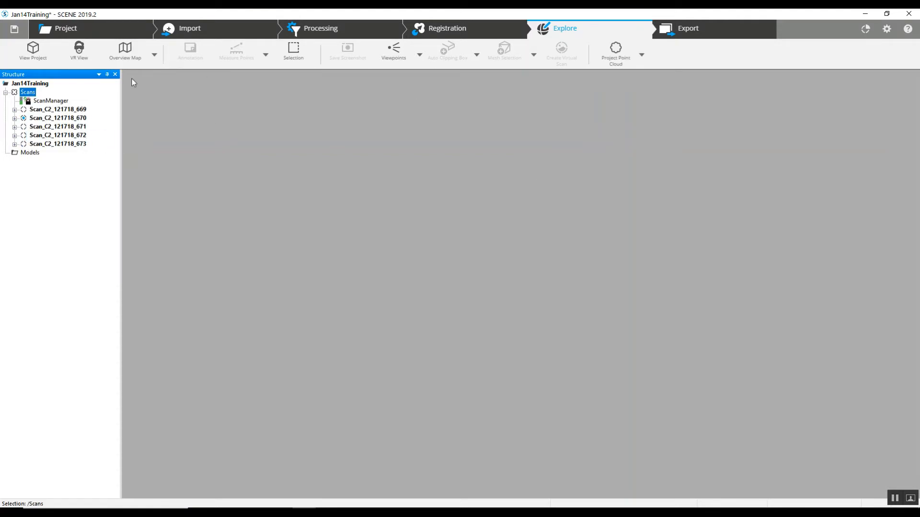
left_click(65, 28)
left_click(597, 29)
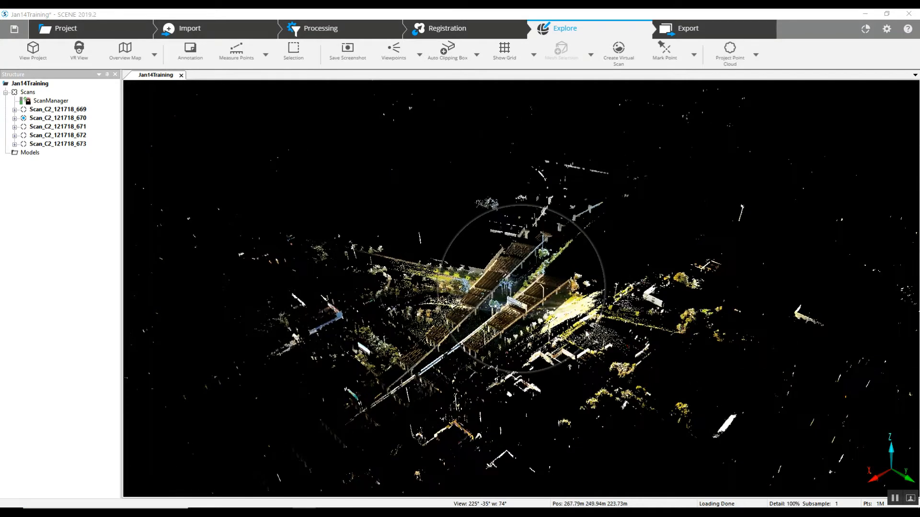
Step: Create the viewpoint PerspCamera1 with an aerial view of the overpass decks
scroll(537, 280, "up", 4)
scroll(538, 280, "up", 5)
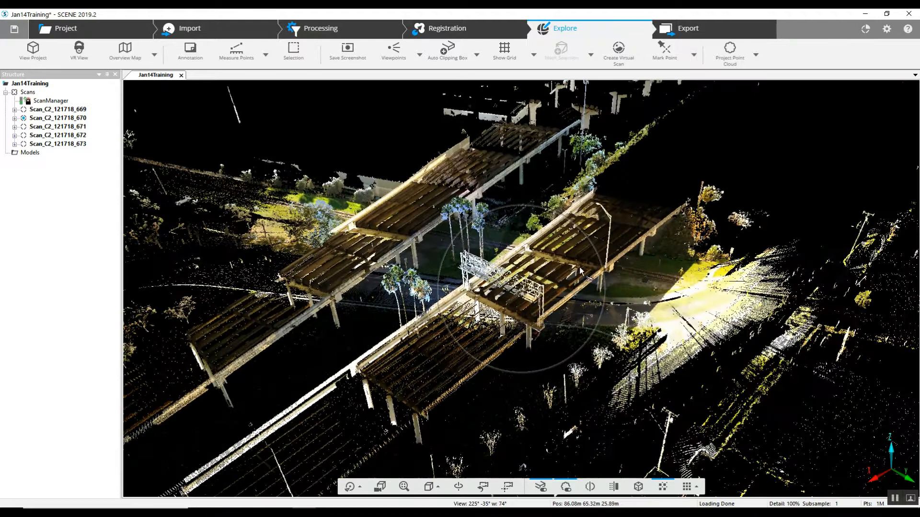
scroll(581, 270, "up", 2)
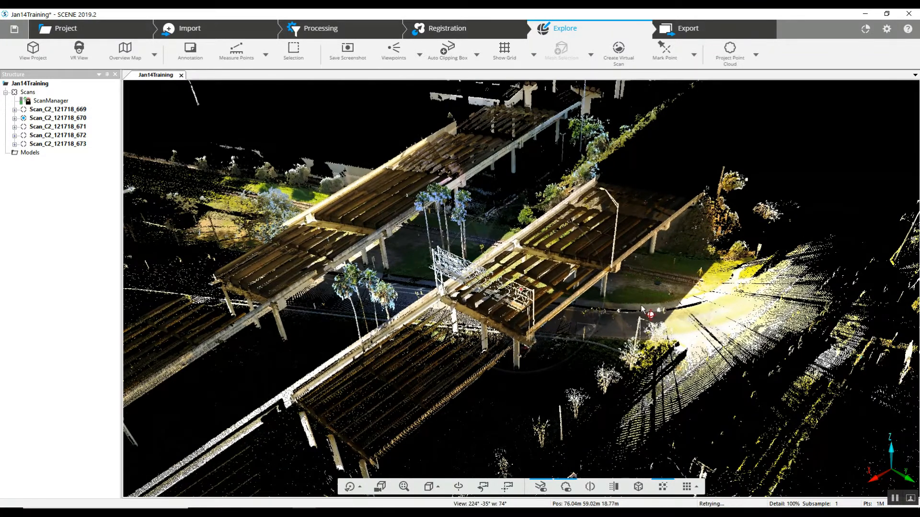
left_click_drag(642, 309, 634, 301)
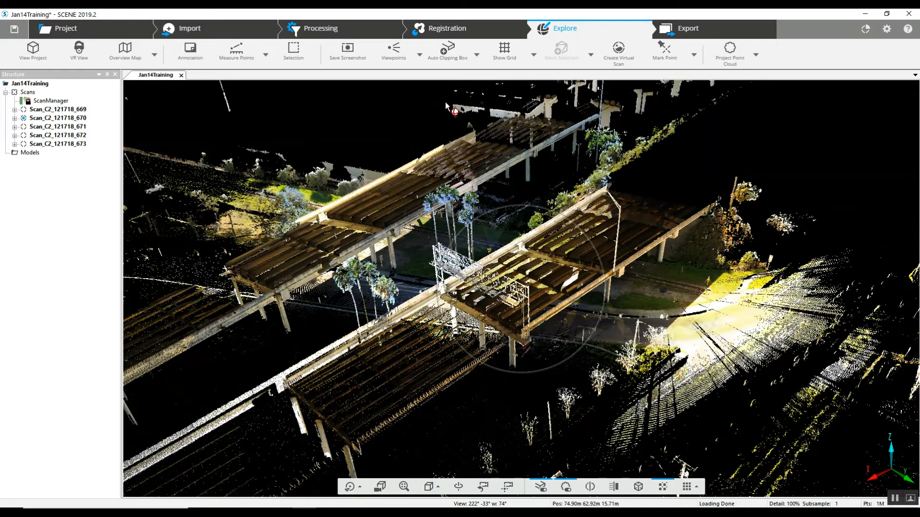
left_click(419, 57)
left_click(409, 83)
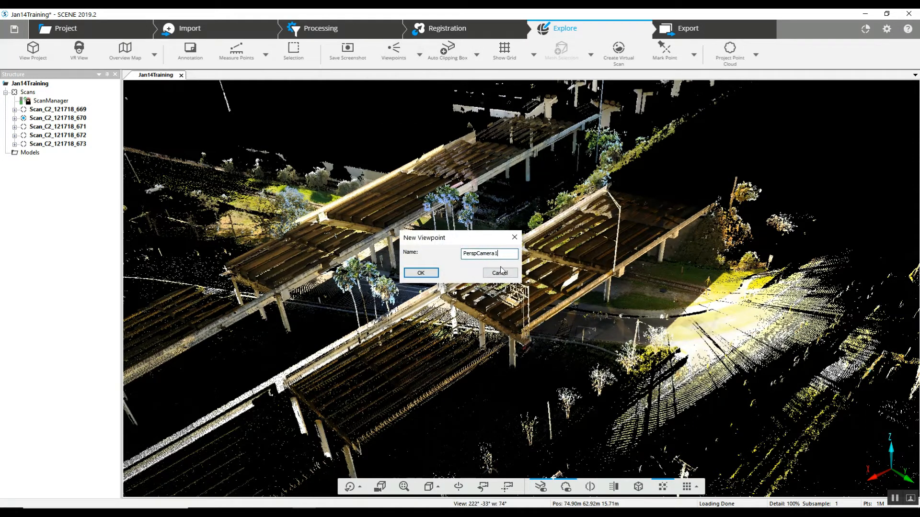
left_click(421, 273)
Step: Create the viewpoint PerspCamera2 at ground level under the overpass, looking along the railroad tracks
left_click_drag(641, 320, 533, 303)
right_click_drag(689, 315, 578, 276)
scroll(578, 279, "up", 10)
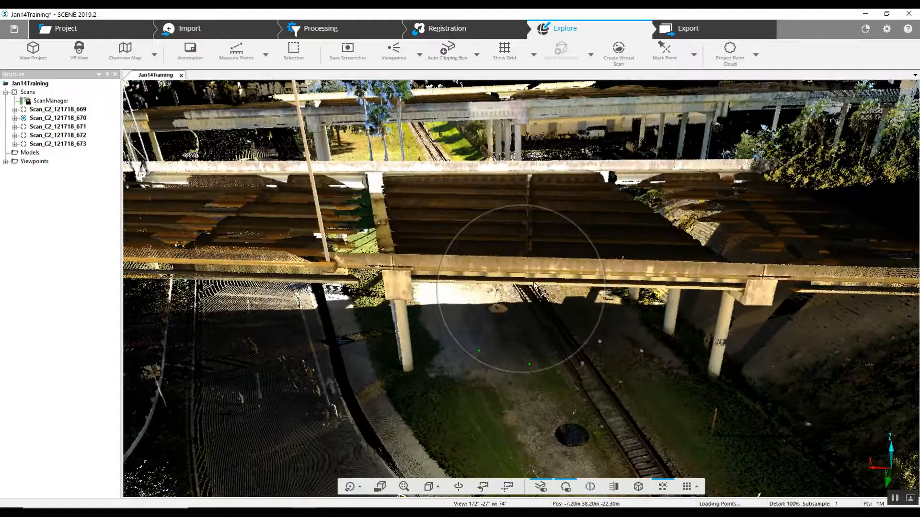
scroll(472, 334, "up", 4)
right_click_drag(461, 324, 498, 266)
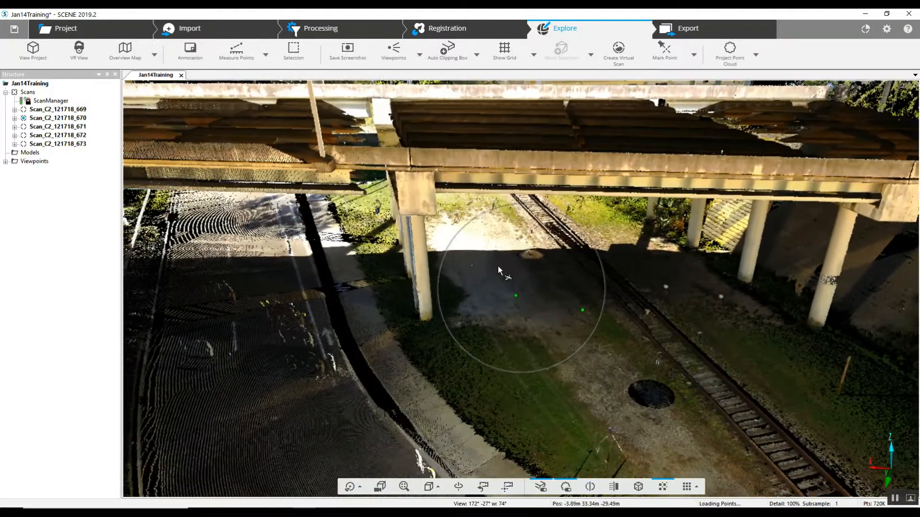
scroll(496, 267, "up", 4)
left_click_drag(566, 322, 490, 306)
right_click_drag(489, 306, 435, 232)
scroll(435, 232, "down", 2)
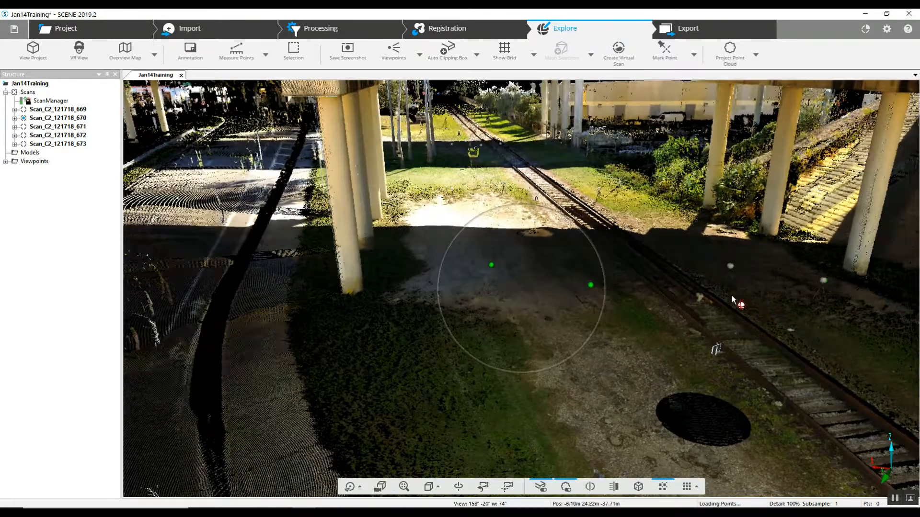
double_click(733, 297)
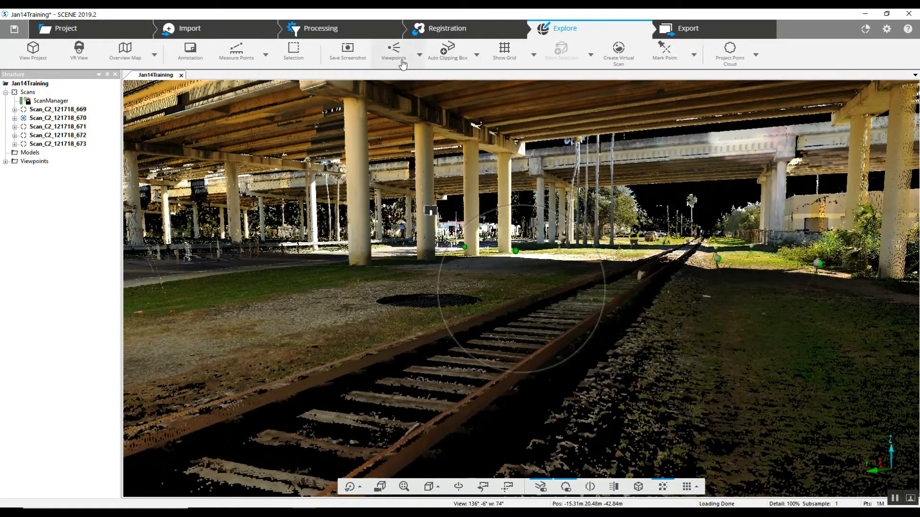
left_click(420, 77)
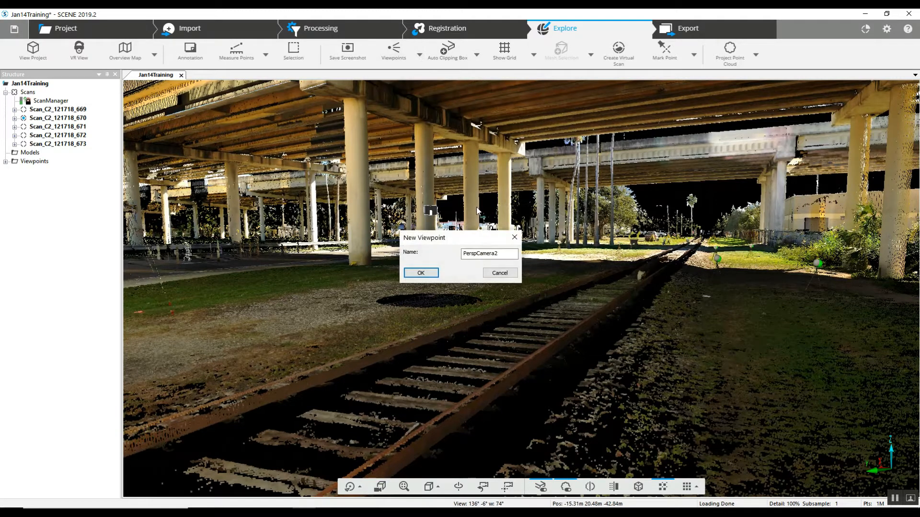
left_click(420, 273)
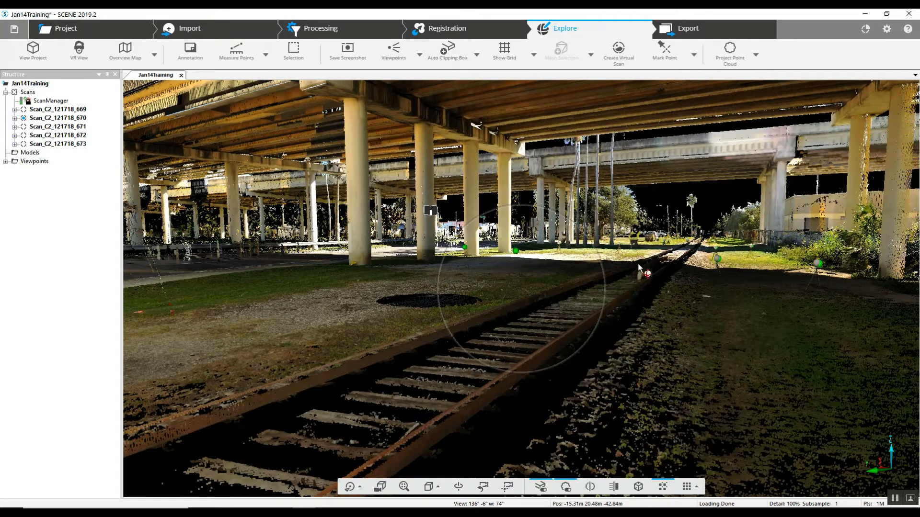
Step: Examine the point cloud beneath the overpass and along the tracks to the tripods and parked vehicle beyond it
left_click_drag(633, 248, 509, 263)
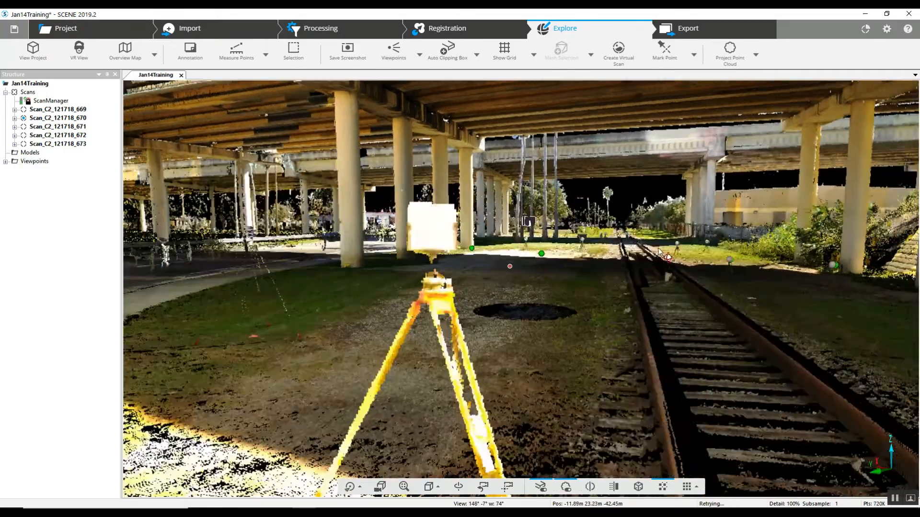
scroll(574, 229, "up", 10)
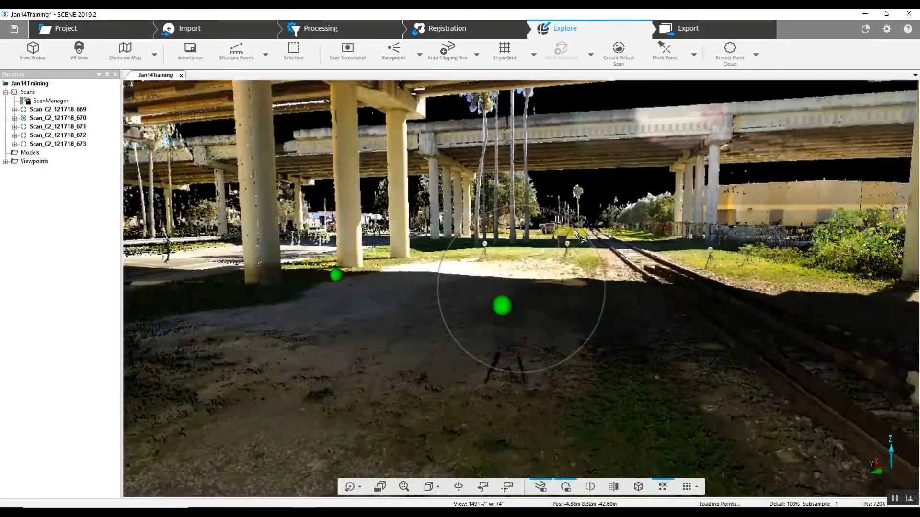
scroll(568, 220, "up", 5)
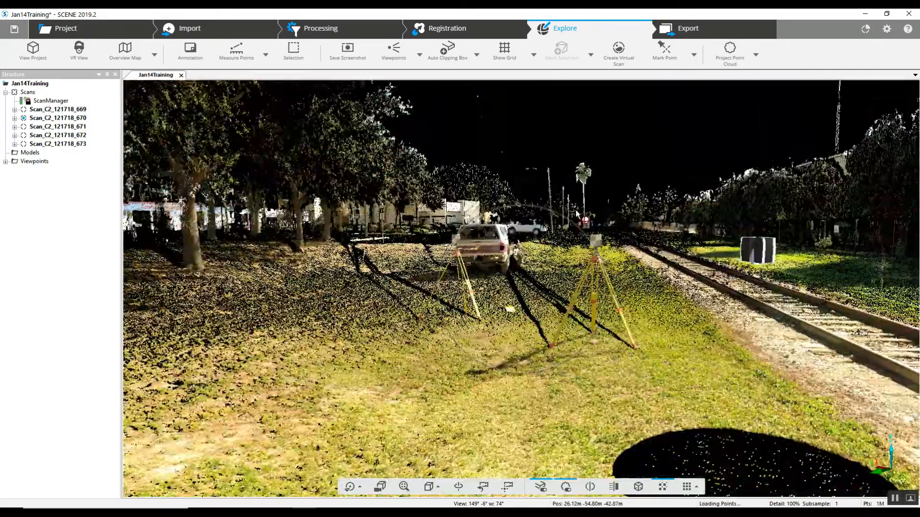
scroll(566, 215, "up", 5)
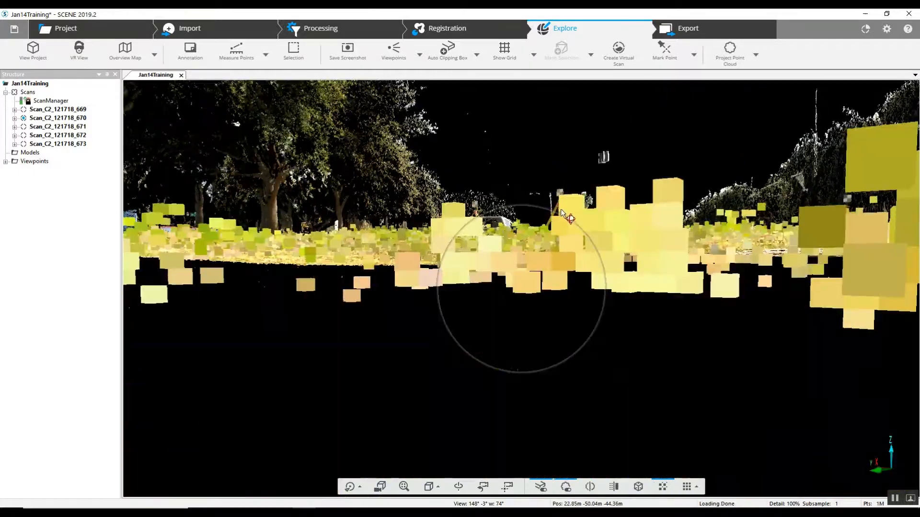
right_click_drag(561, 209, 565, 350)
scroll(580, 256, "up", 3)
scroll(580, 254, "down", 4)
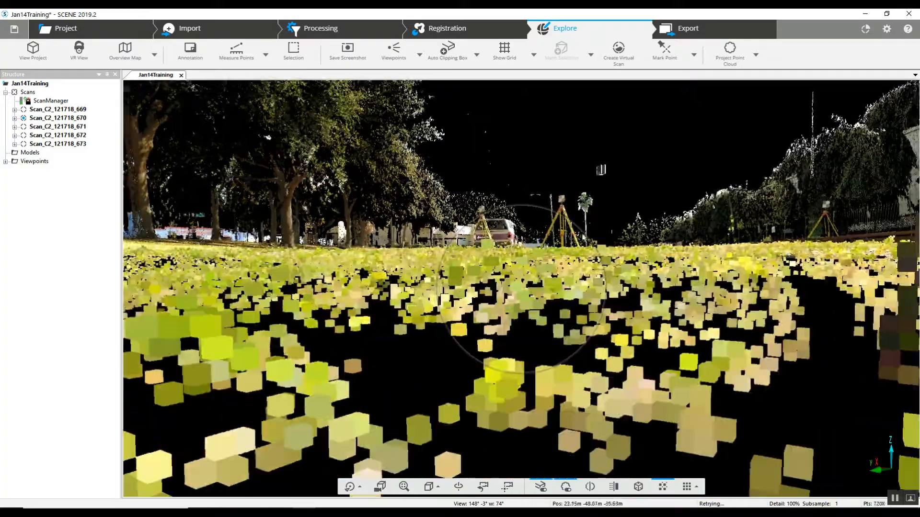
right_click_drag(580, 255, 580, 217)
scroll(579, 216, "down", 10)
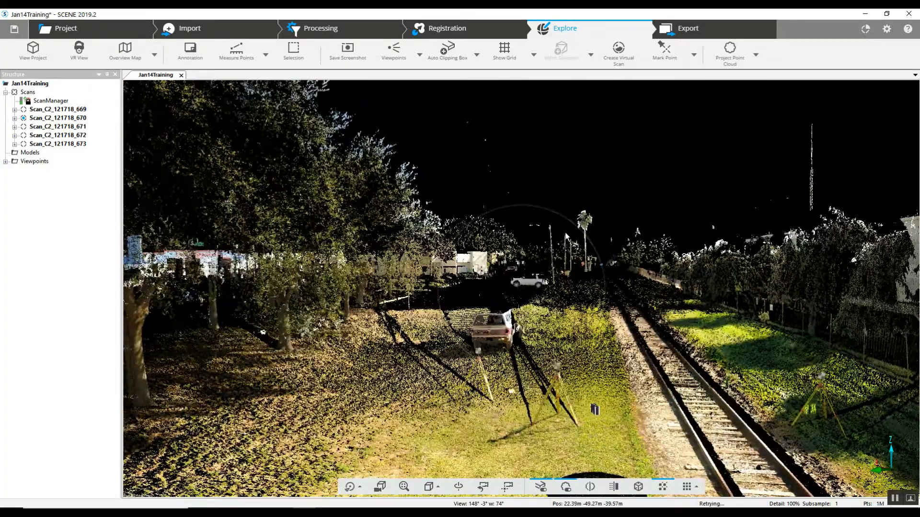
scroll(564, 234, "up", 4)
scroll(565, 233, "up", 5)
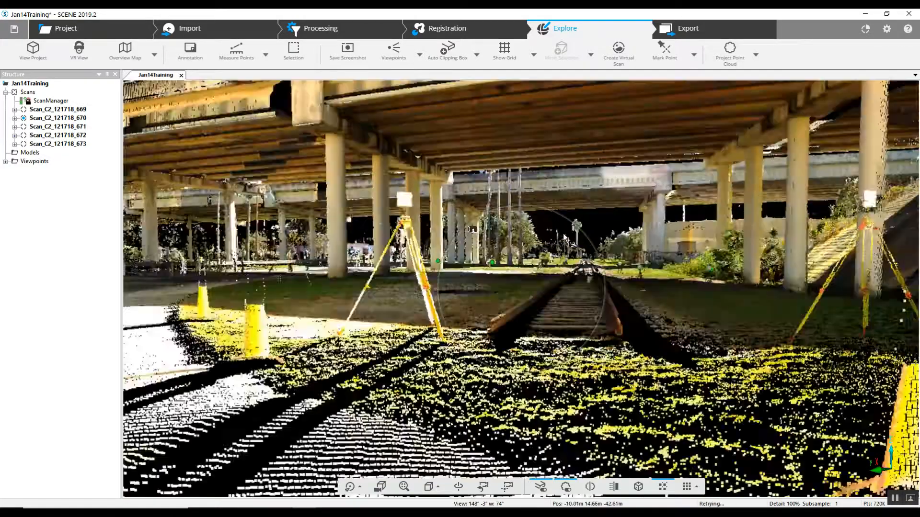
Step: Create another viewpoint looking up at the overpass columns, pier cap and girders, keeping the suggested name
left_click_drag(499, 219, 470, 190)
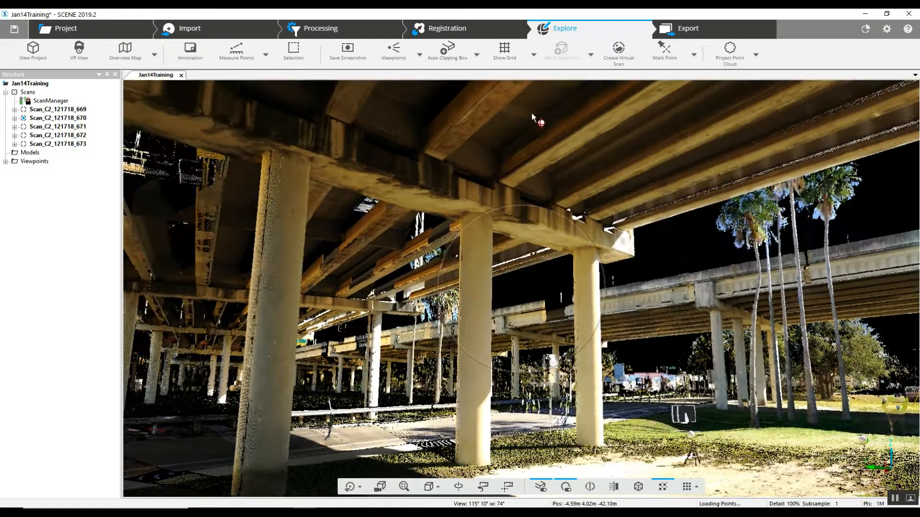
left_click(419, 59)
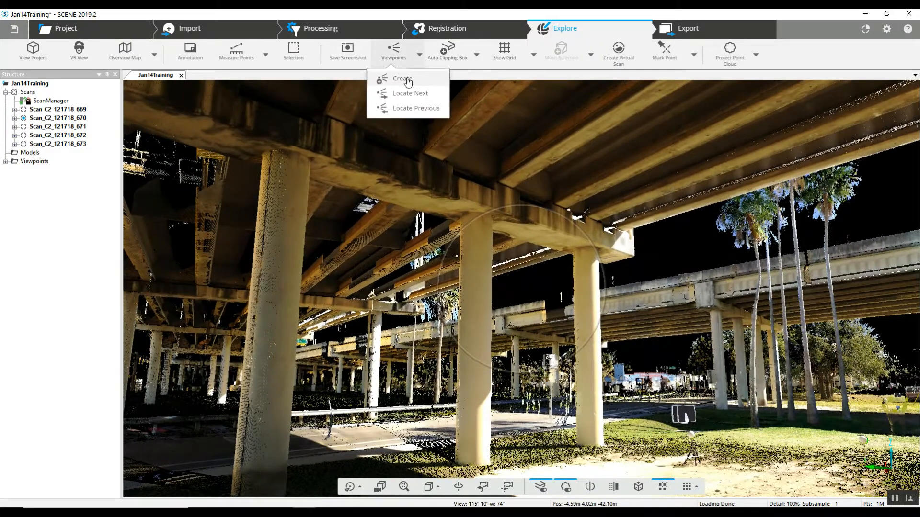
left_click(411, 76)
left_click(420, 272)
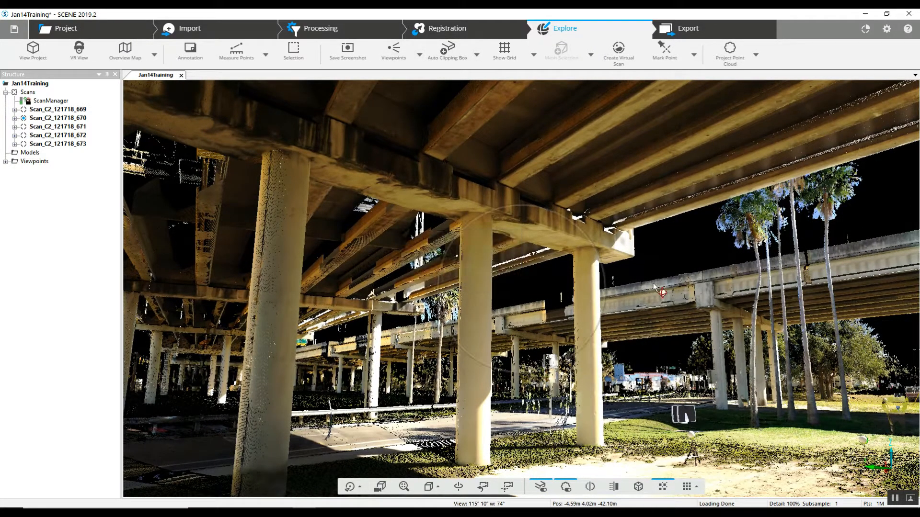
Step: Measure the point-to-point distance along the overpass girders from the near pier cap to the next pier beyond it
left_click_drag(656, 278, 395, 272)
right_click_drag(406, 259, 513, 243)
scroll(487, 258, "down", 1)
scroll(487, 259, "up", 3)
scroll(487, 258, "down", 2)
scroll(488, 259, "up", 4)
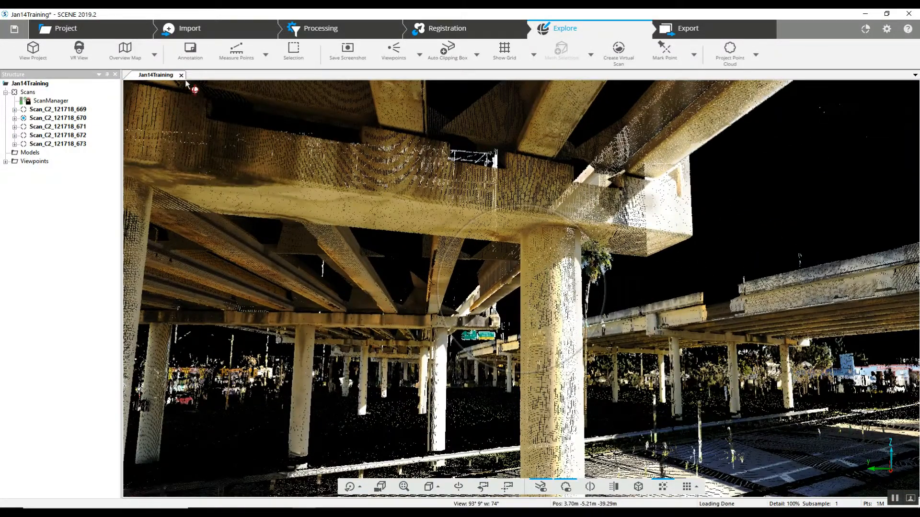
left_click(244, 60)
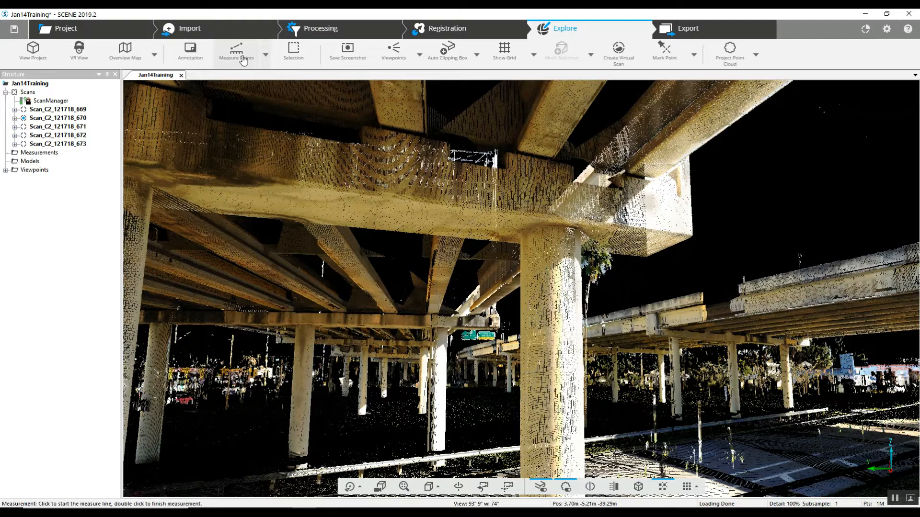
left_click(266, 54)
left_click(249, 77)
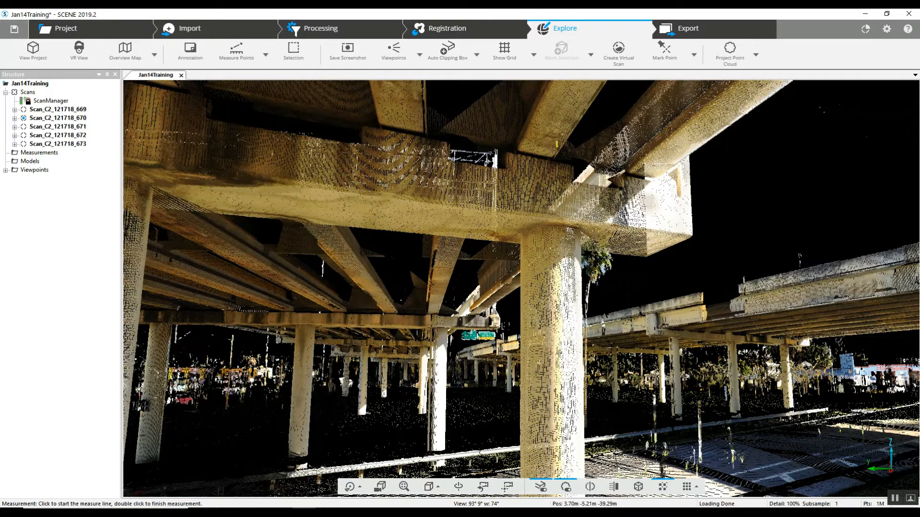
left_click(523, 147)
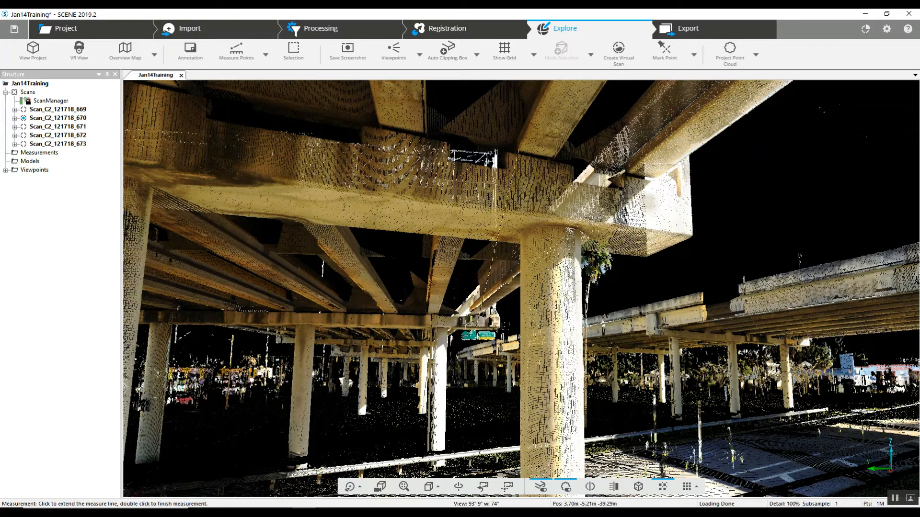
double_click(470, 307)
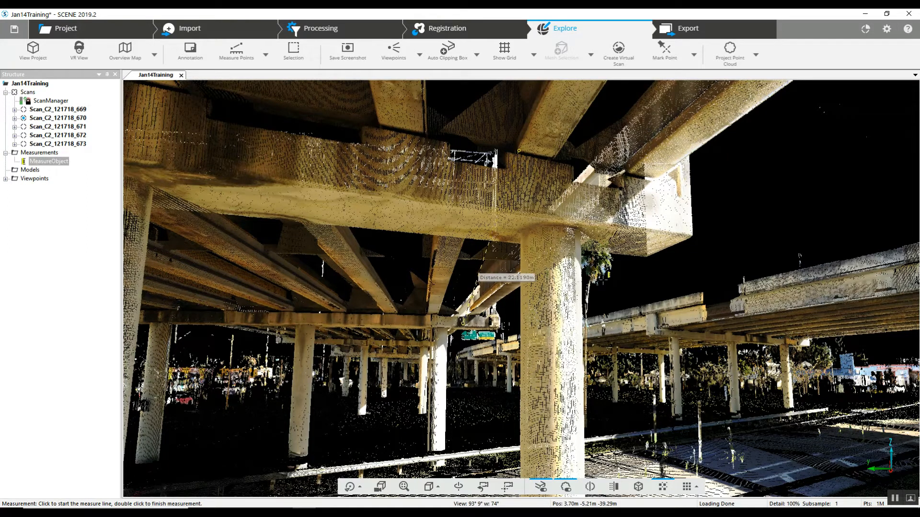
key("Escape")
Step: Create a viewpoint looking up at the overpass's outer girder and underside with the sign structure beyond, keeping the suggested name
left_click_drag(419, 361, 541, 345)
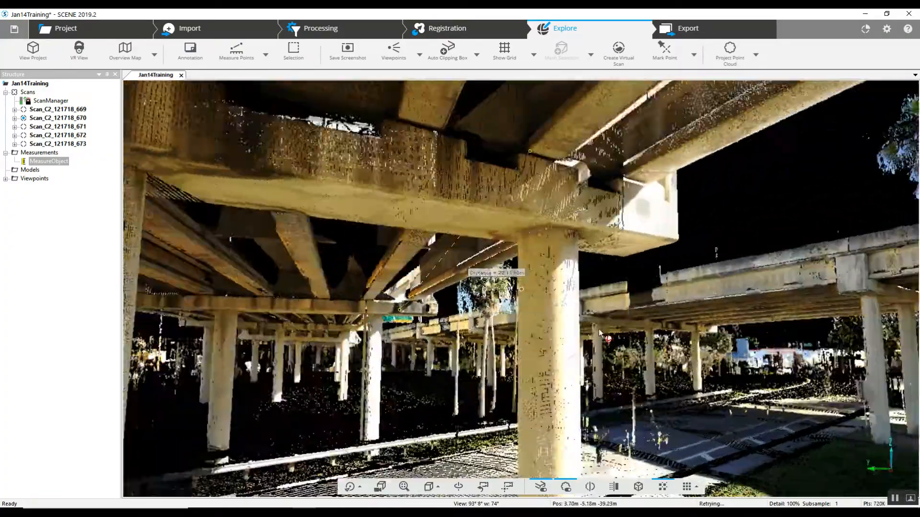
left_click_drag(599, 329, 443, 274)
scroll(443, 275, "down", 2)
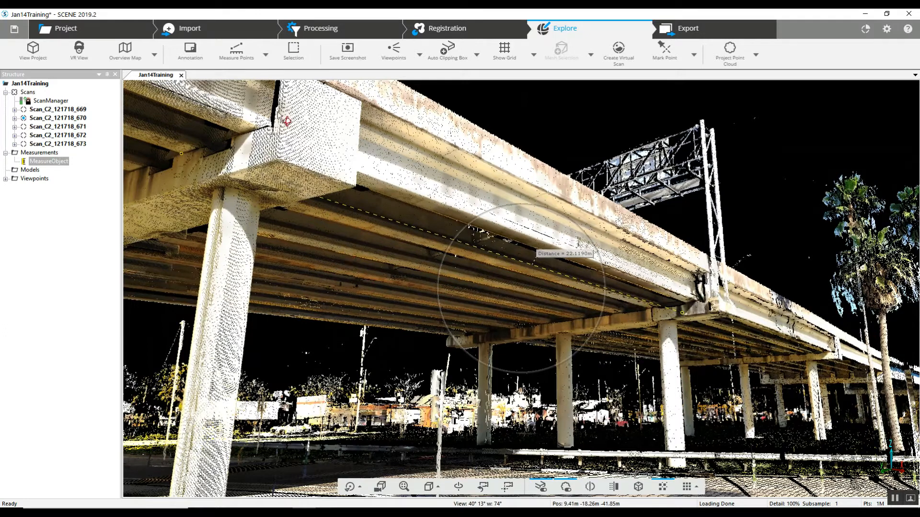
left_click(420, 55)
left_click(414, 76)
left_click(421, 272)
Step: Measure the height of the sign structure's near vertical post, from its top down to the overpass edge
left_click_drag(628, 293, 458, 318)
right_click_drag(793, 272, 583, 429)
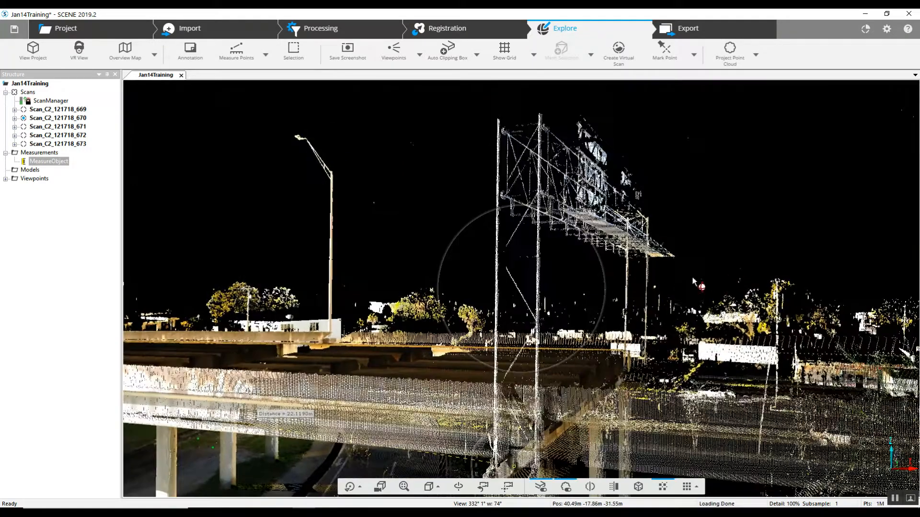
left_click(239, 52)
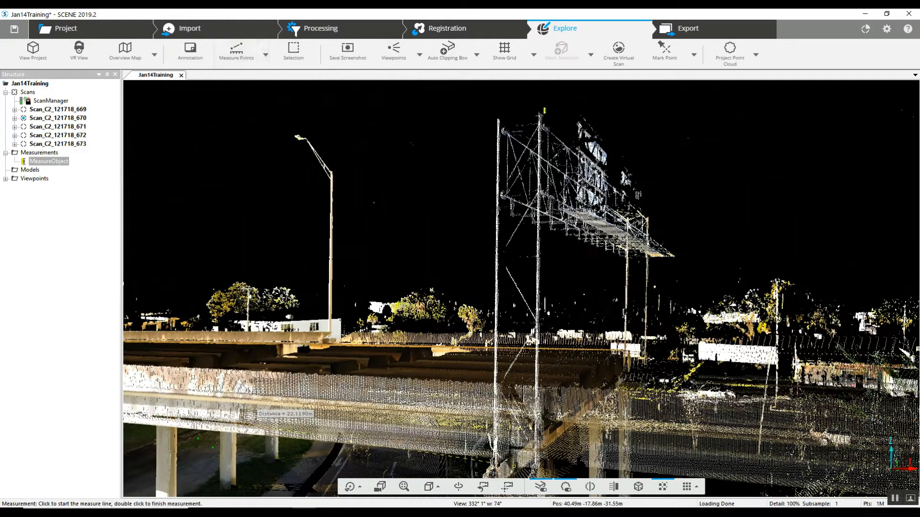
left_click(545, 109)
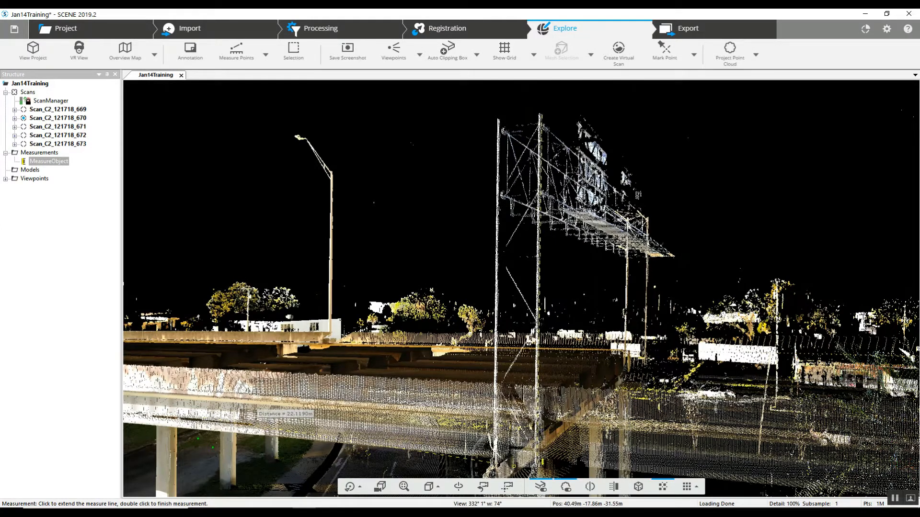
double_click(543, 462)
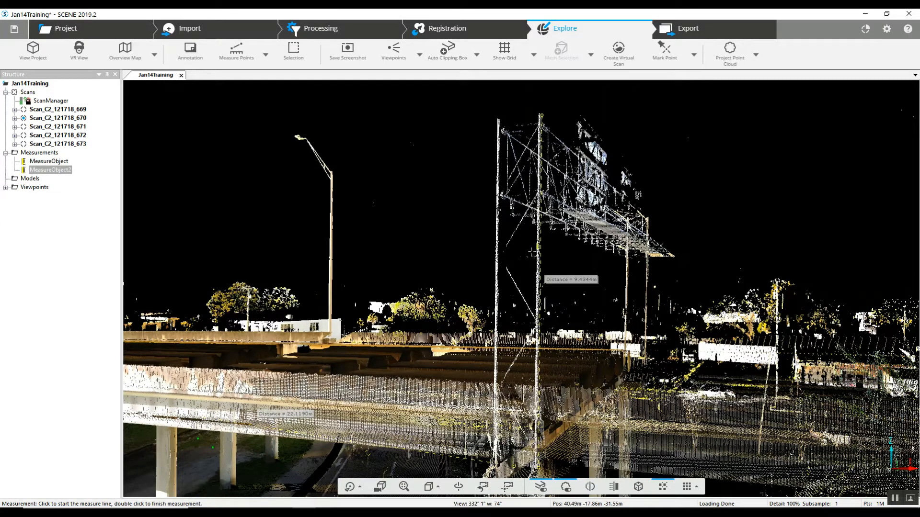
key("Escape")
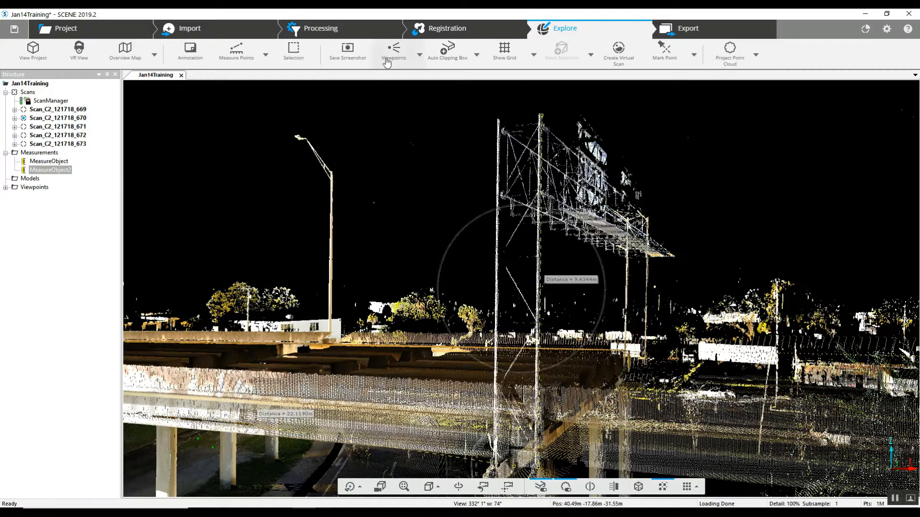
Step: Create a viewpoint of the measured sign structure above the deck, keeping the suggested name PerspCamera5
left_click(419, 56)
left_click(418, 80)
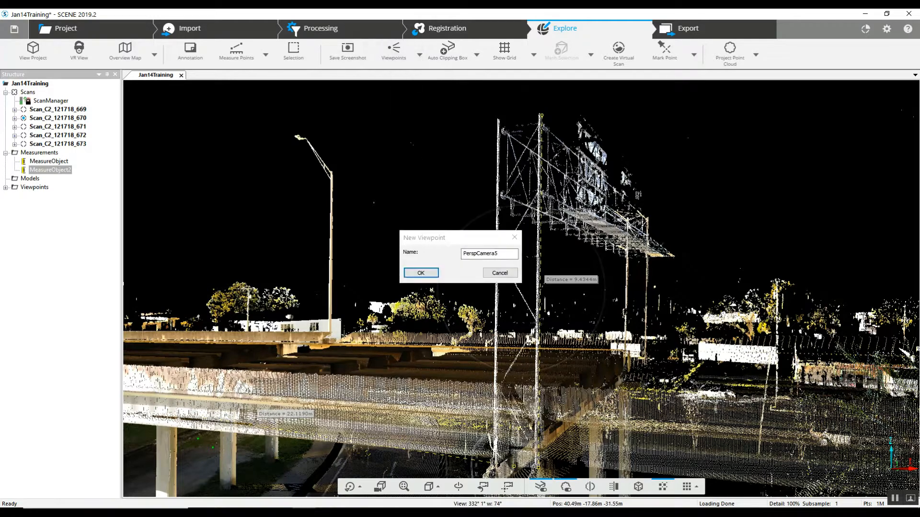
left_click(421, 275)
Step: Create a viewpoint overlooking the side of the overpass with the palms, railroad tracks and sign structure, keeping the suggested name
left_click_drag(760, 262, 689, 327)
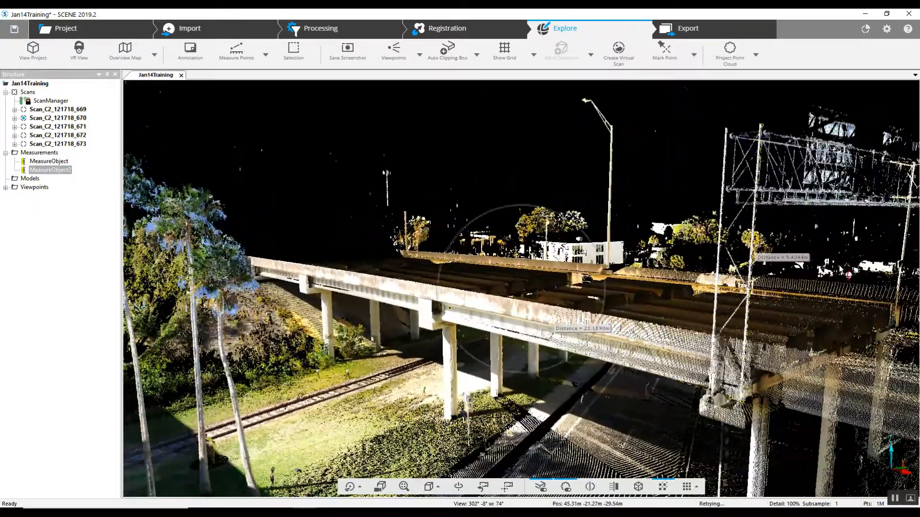
left_click(420, 55)
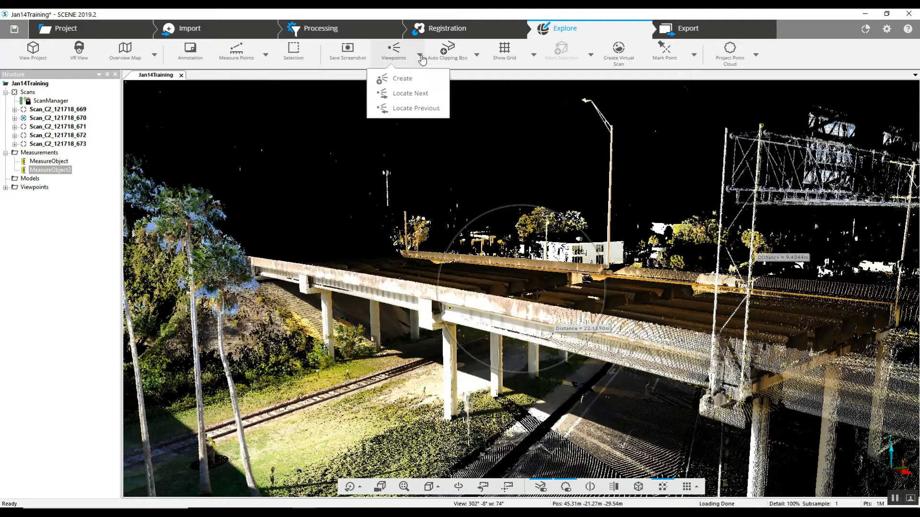
left_click(400, 79)
left_click(421, 273)
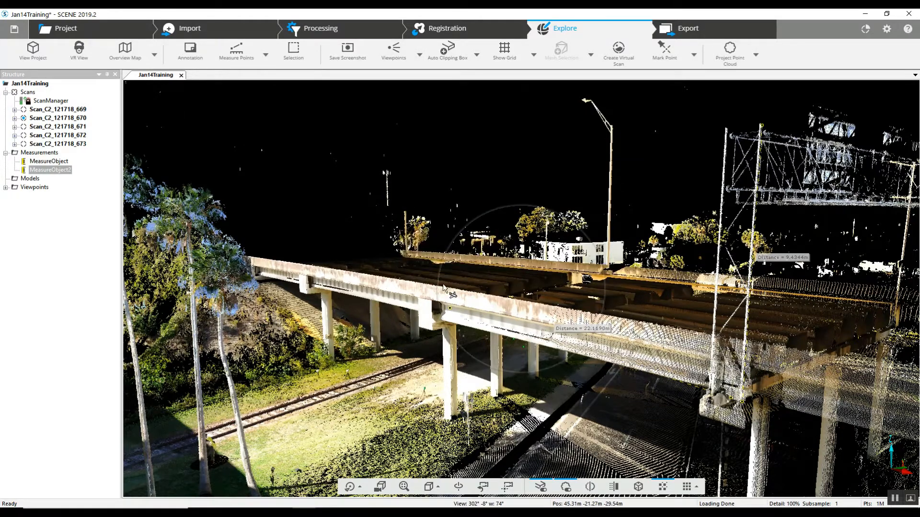
Step: View the overpass from above and switch to the standard top view of the whole scanned site
left_click_drag(330, 298, 341, 335)
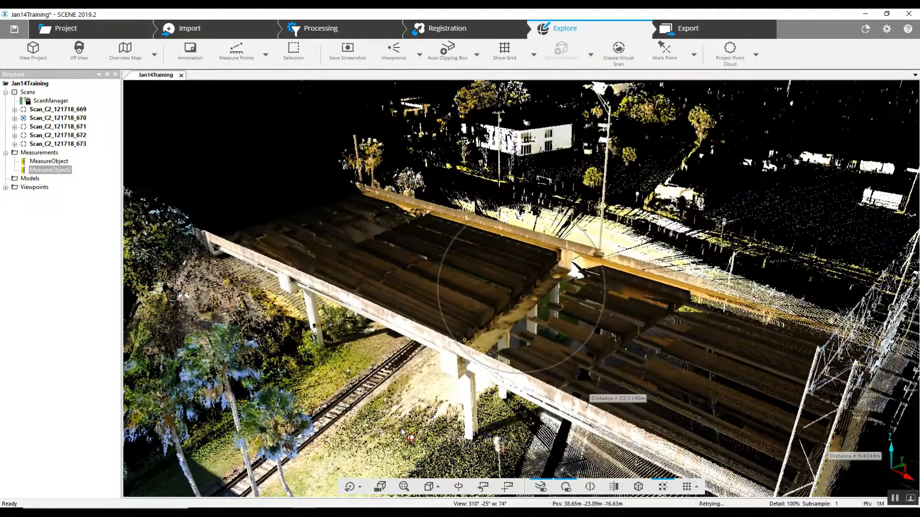
left_click(431, 487)
left_click(441, 357)
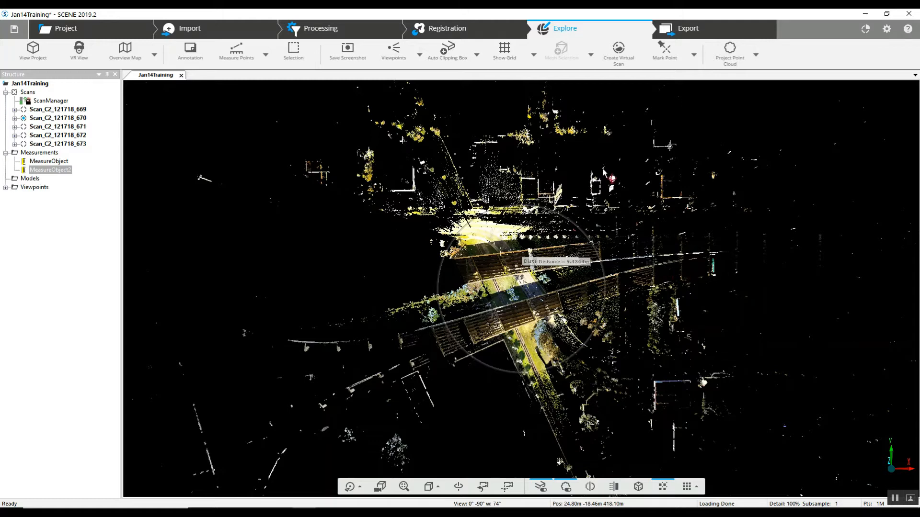
Step: Step forward through the saved viewpoints from PerspCamera6 to the aerial PerspCamera1 and the railroad-track PerspCamera2
left_click(419, 57)
left_click(411, 94)
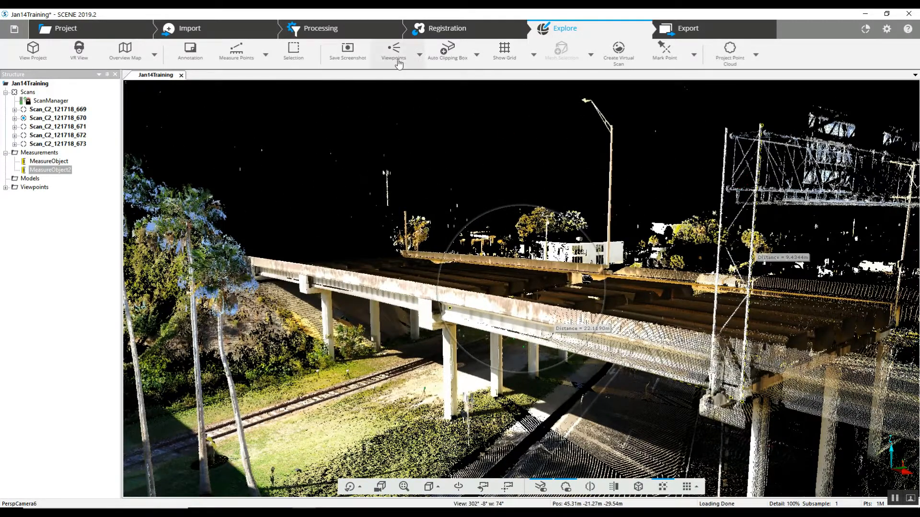
left_click(419, 55)
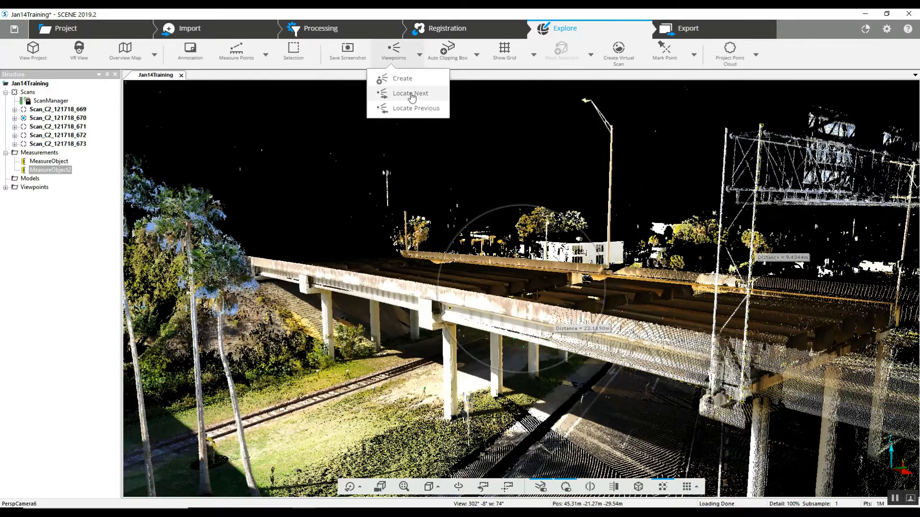
left_click(410, 94)
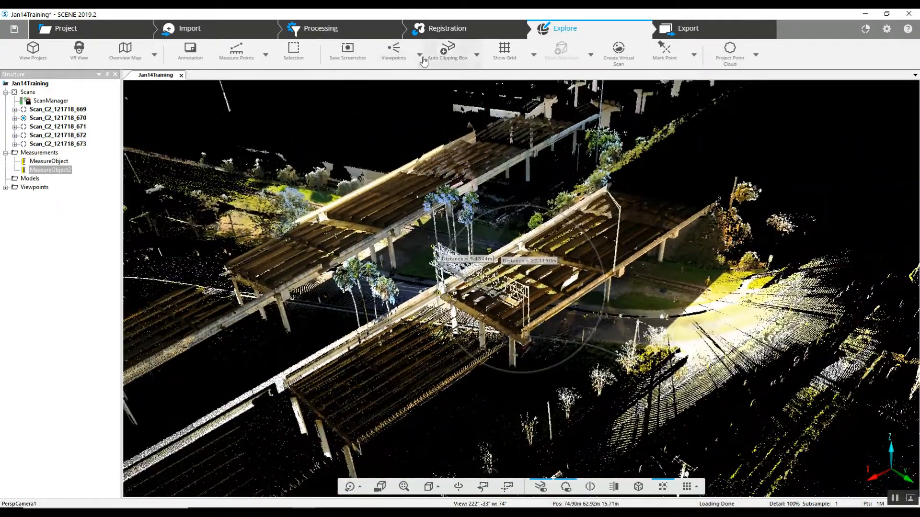
left_click(419, 55)
left_click(409, 95)
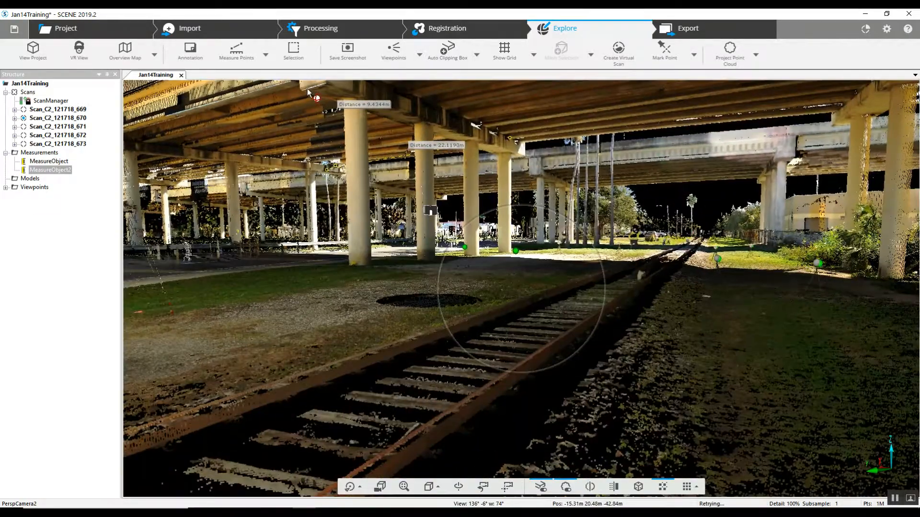
Step: Continue forward through viewpoints PerspCamera3, PerspCamera4 and PerspCamera5, and move on to the one after them
left_click(420, 57)
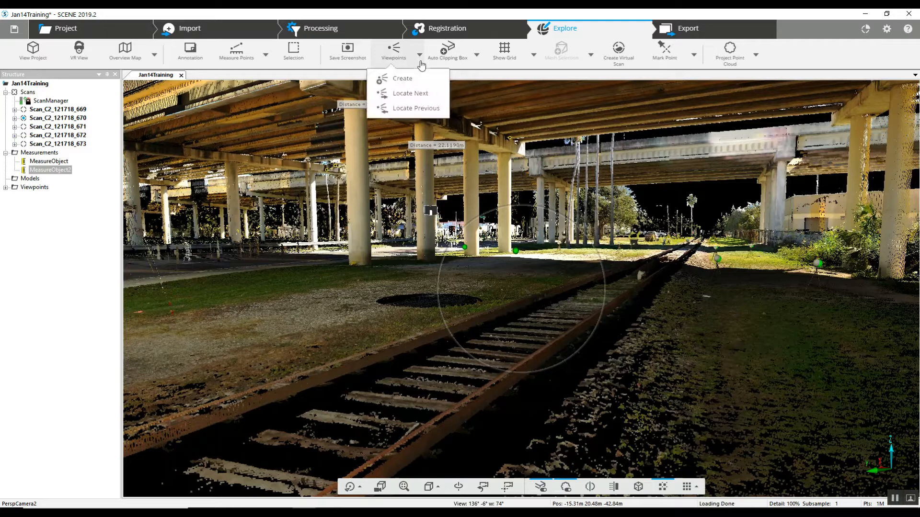
left_click(411, 94)
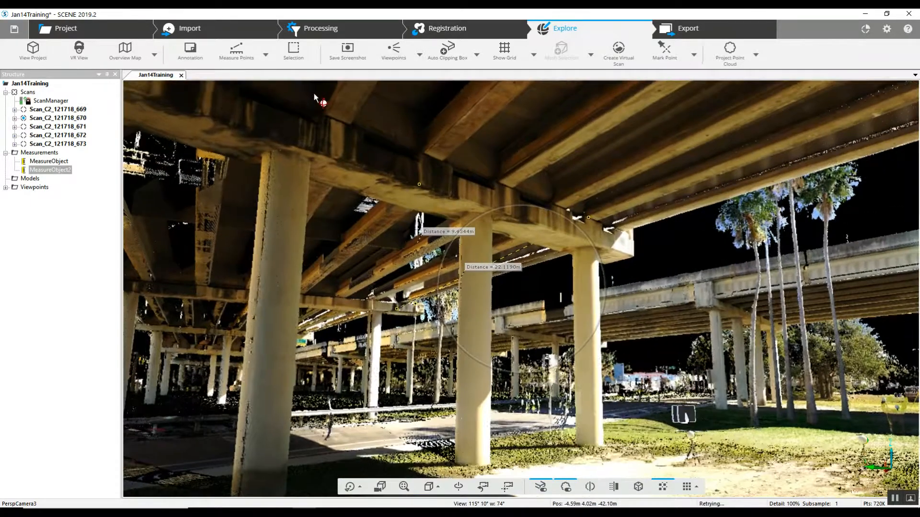
left_click(420, 56)
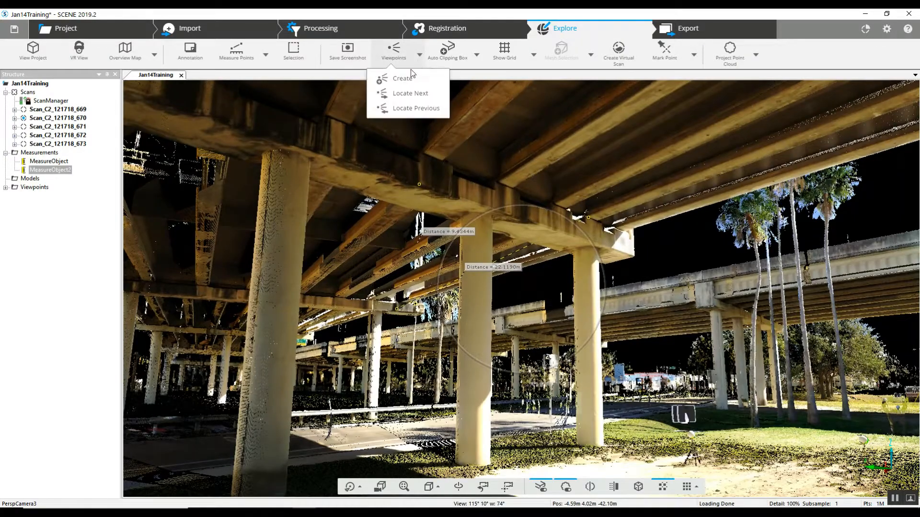
left_click(373, 95)
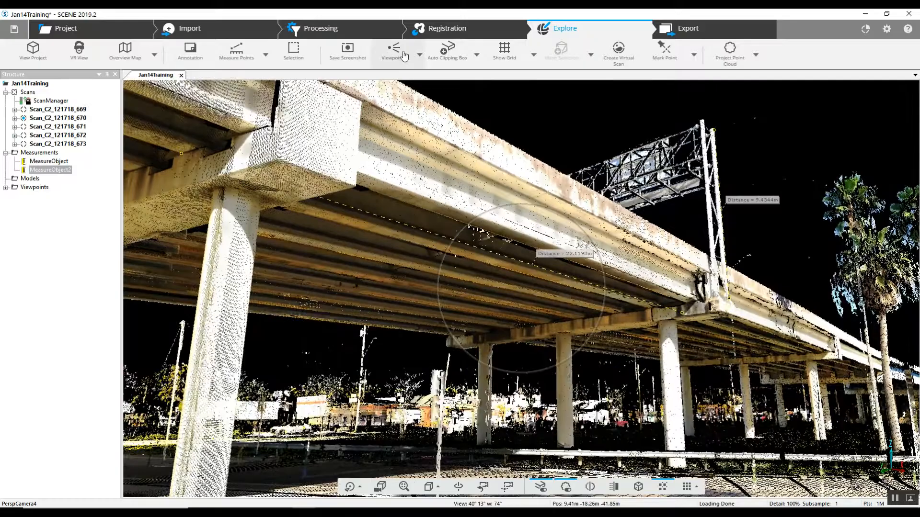
left_click(420, 56)
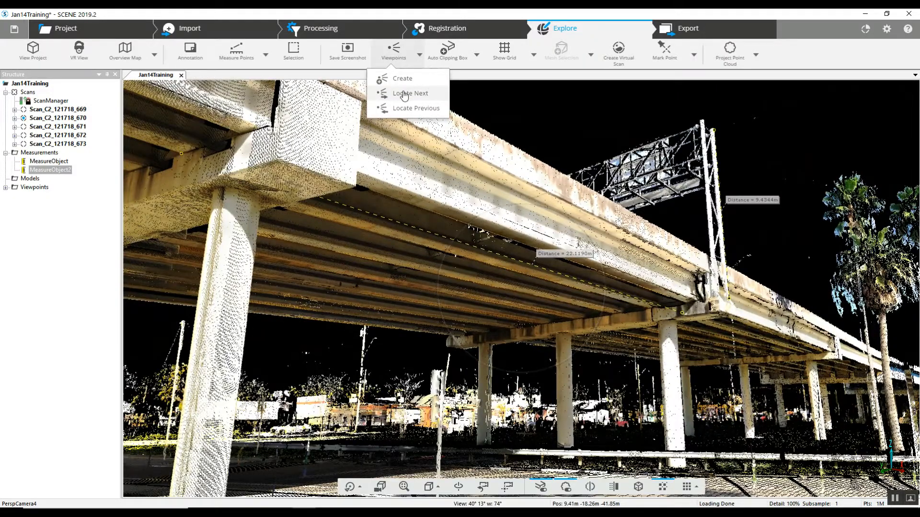
left_click(374, 94)
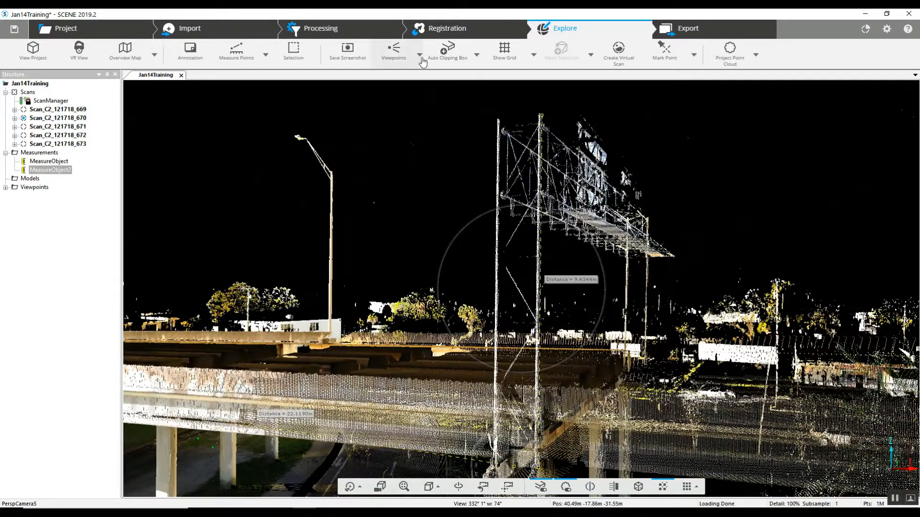
left_click(419, 55)
left_click(399, 105)
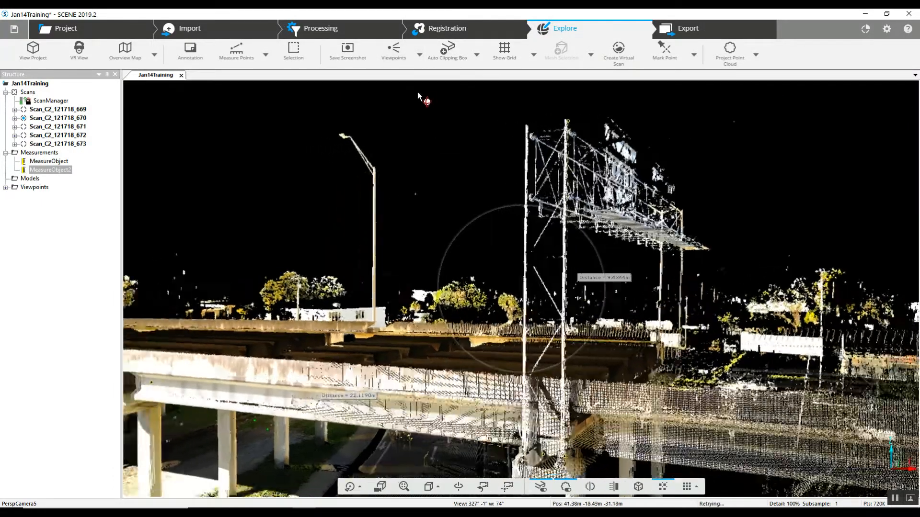